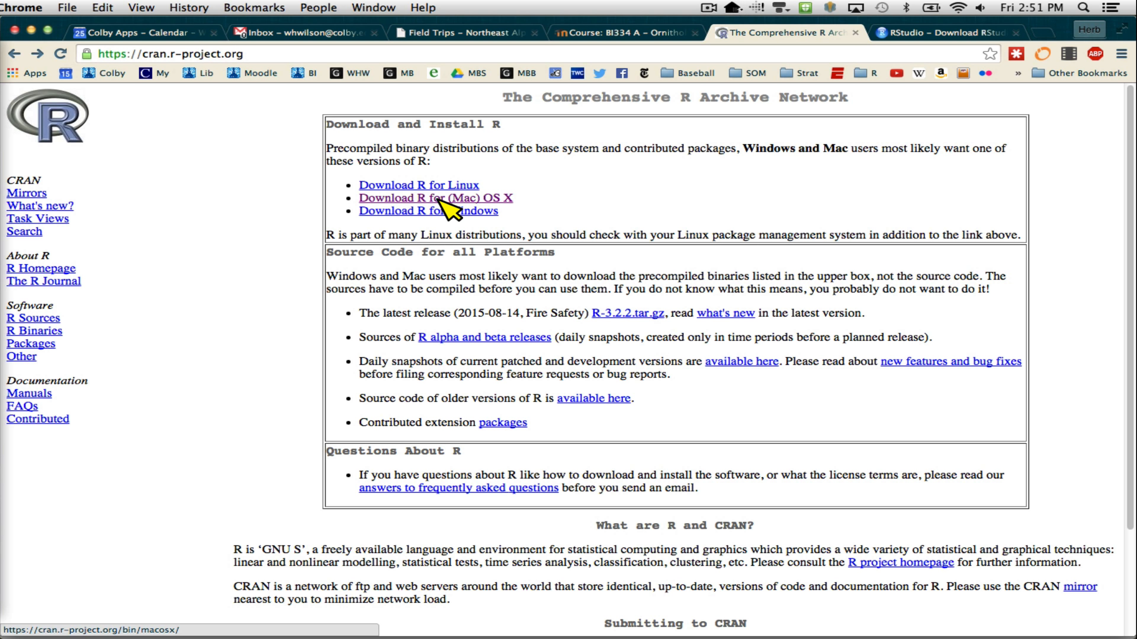
# - Open CRAN's R for Mac OS X download page, then launch the R-3.2.2.pkg installer from the Downloads folder in Finder
pyautogui.click(438, 199)
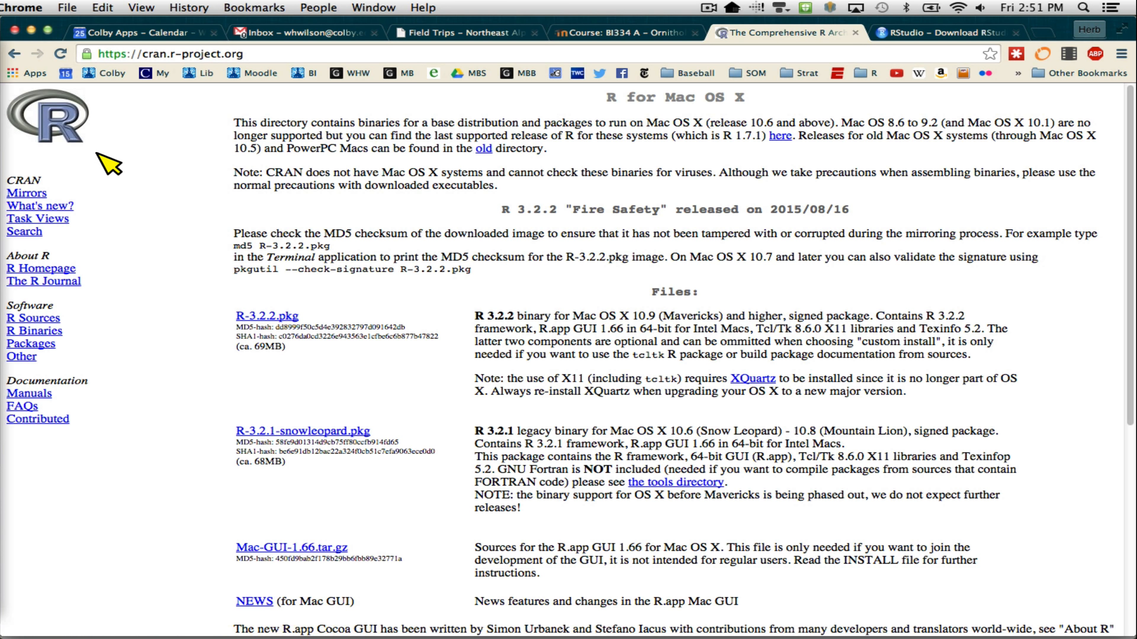
pyautogui.click(2, 56)
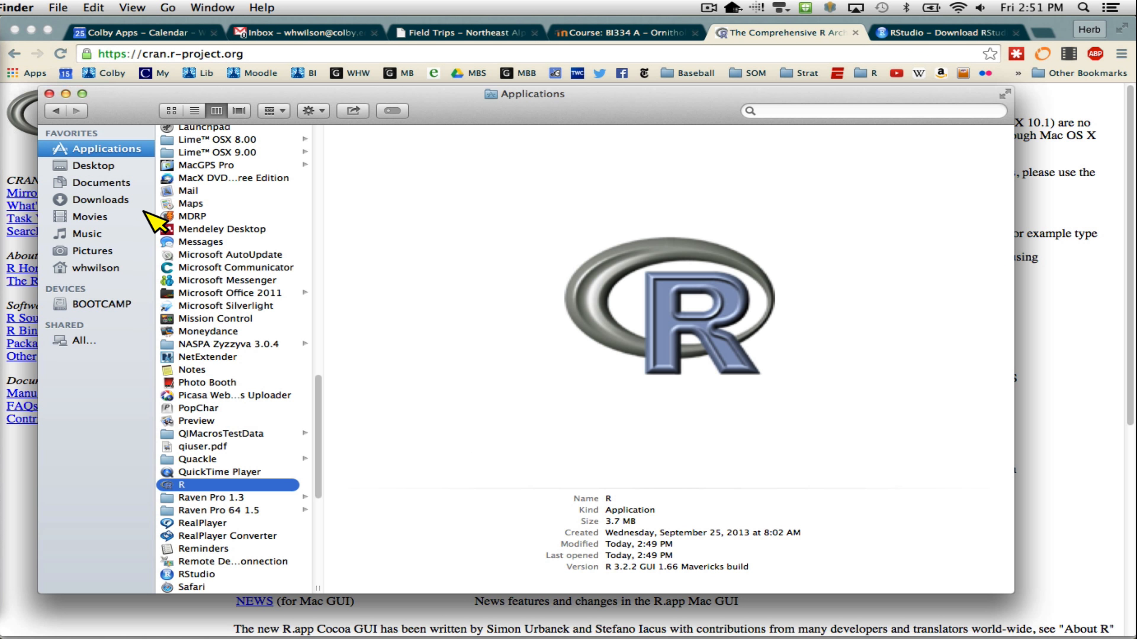
pyautogui.click(100, 200)
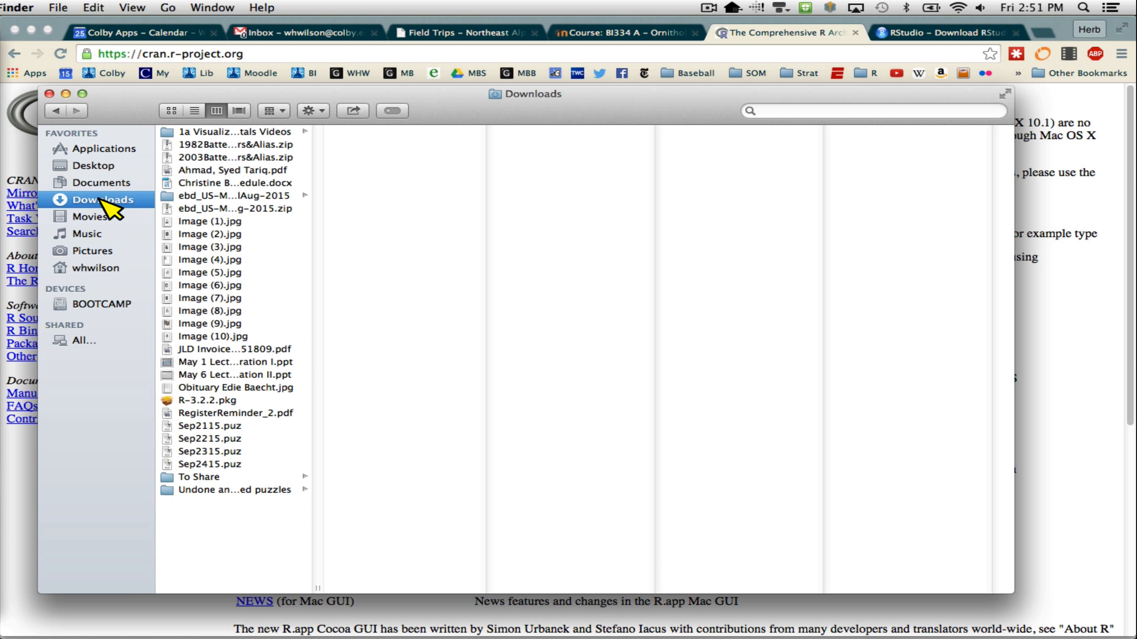
pyautogui.click(200, 401)
pyautogui.doubleClick(199, 401)
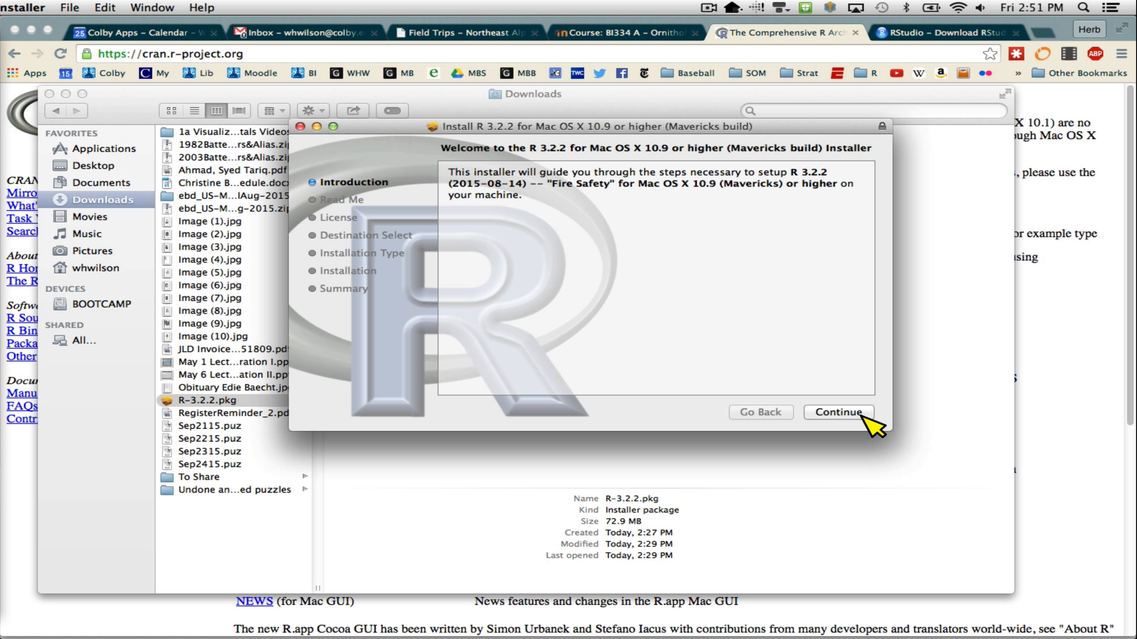
# - Run the standard installation of R 3.2.2, agreeing to the software license, and close the installer when it finishes
pyautogui.click(868, 423)
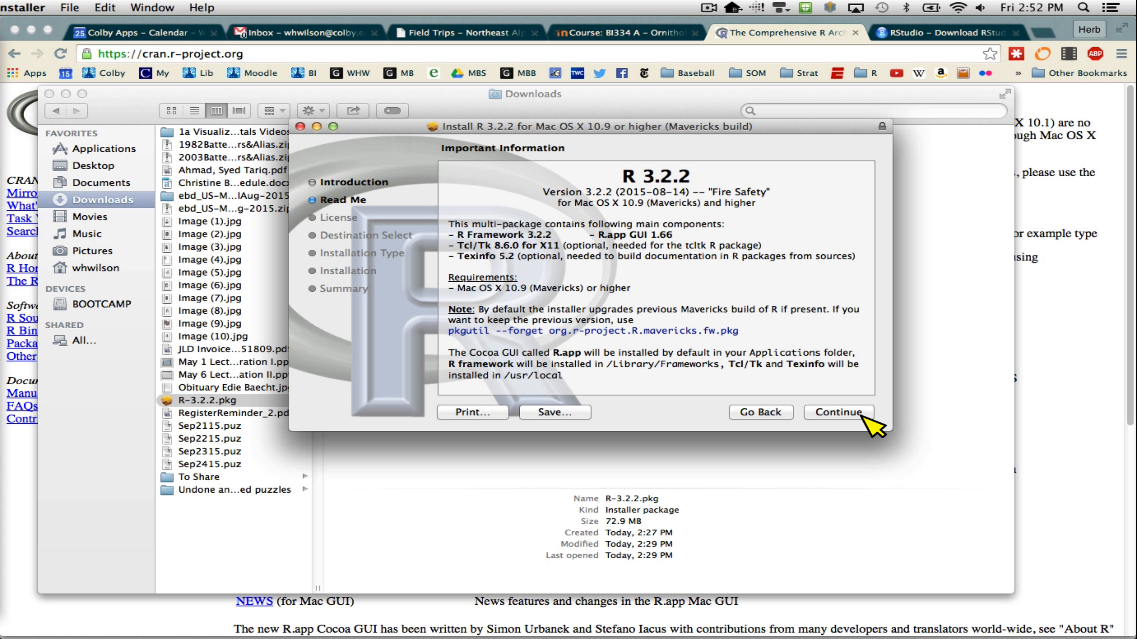
pyautogui.click(850, 414)
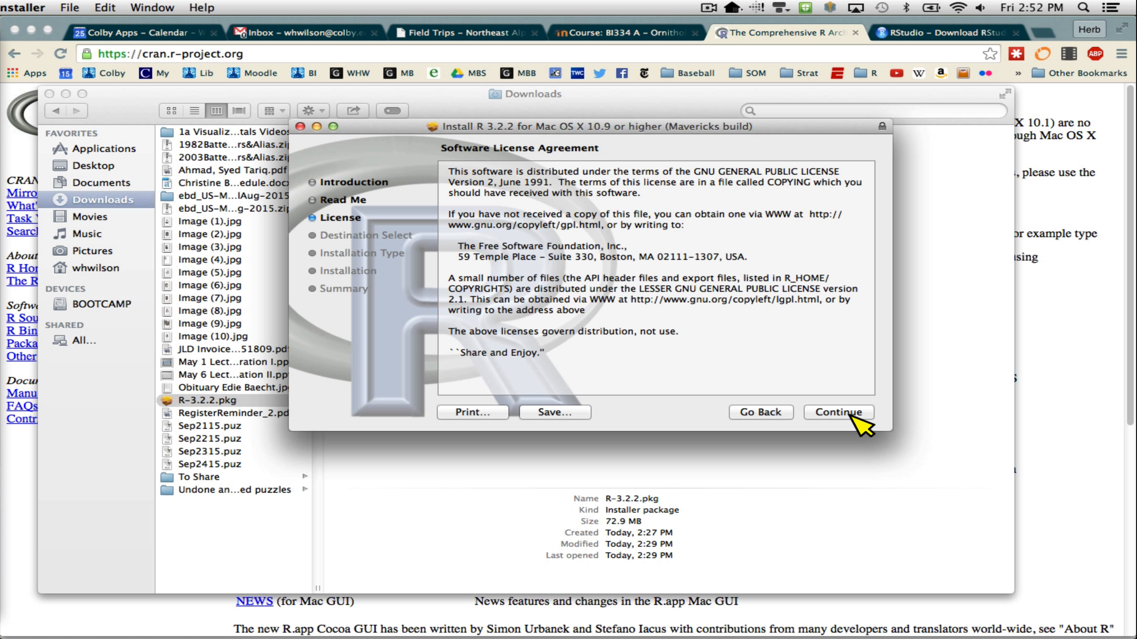
pyautogui.click(852, 416)
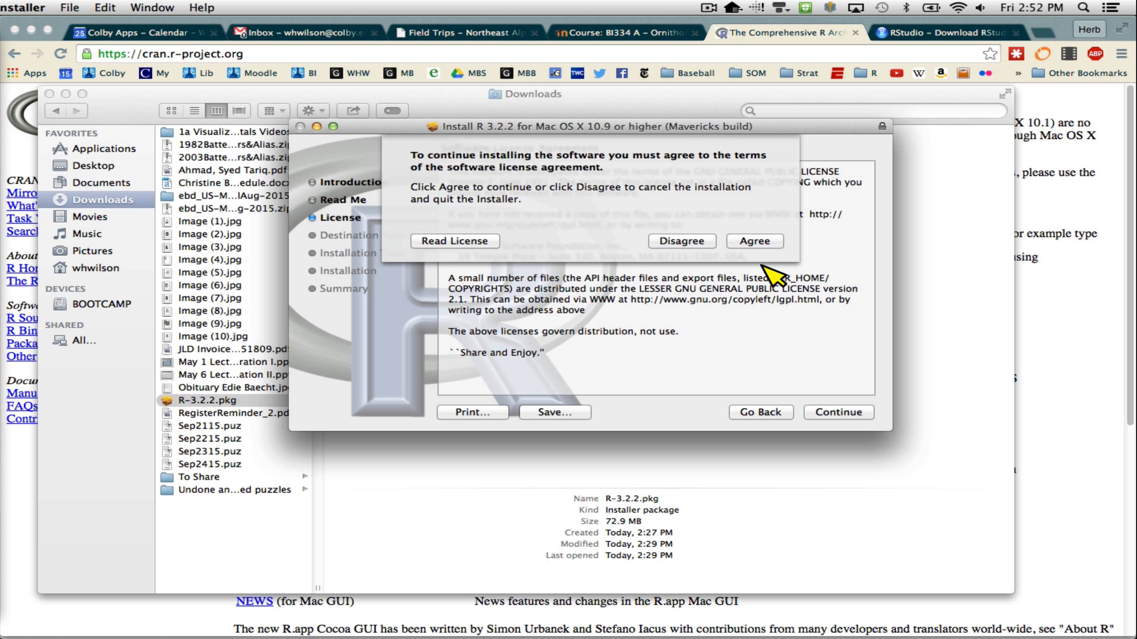
pyautogui.click(761, 240)
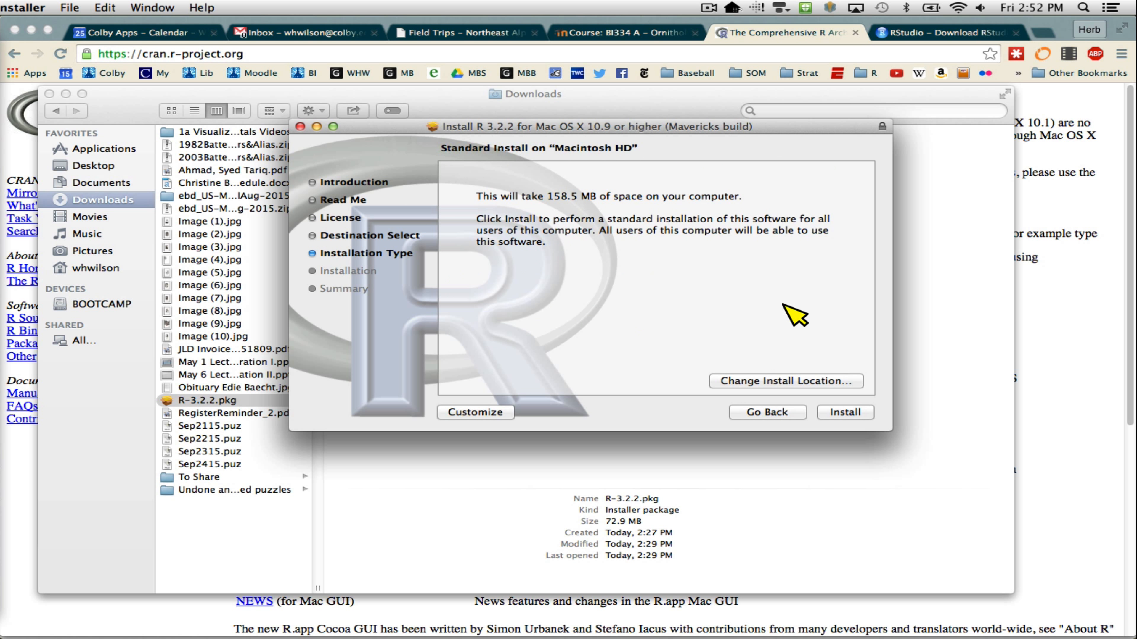
pyautogui.click(845, 413)
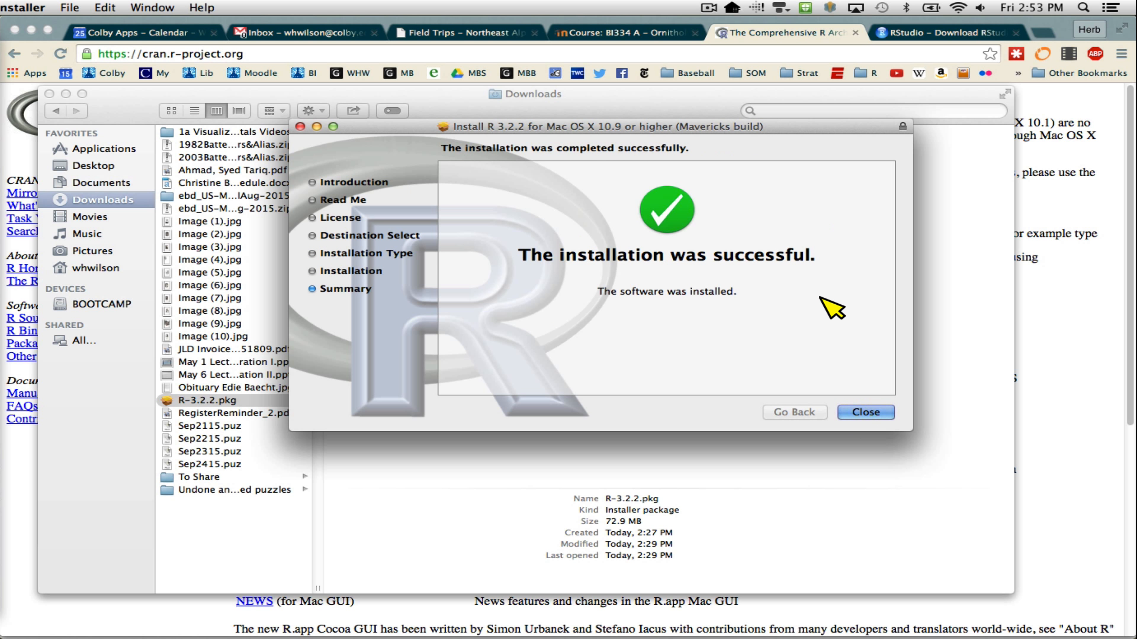
pyautogui.click(879, 423)
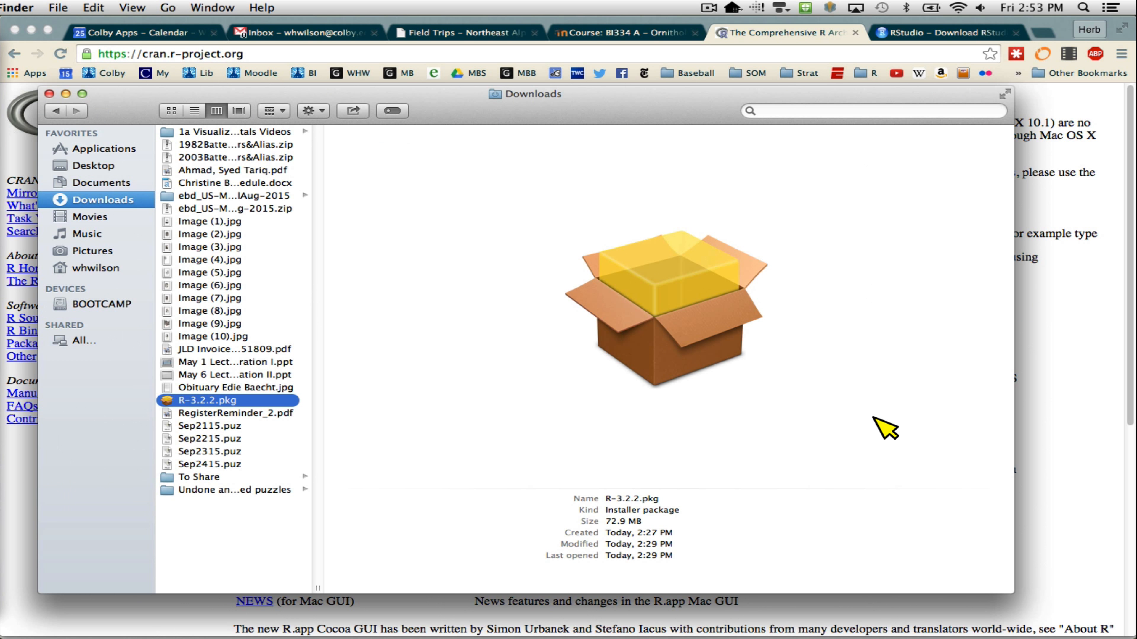
# - Launch R from the Applications folder to check its console, and quit it without saving the workspace image
pyautogui.click(92, 153)
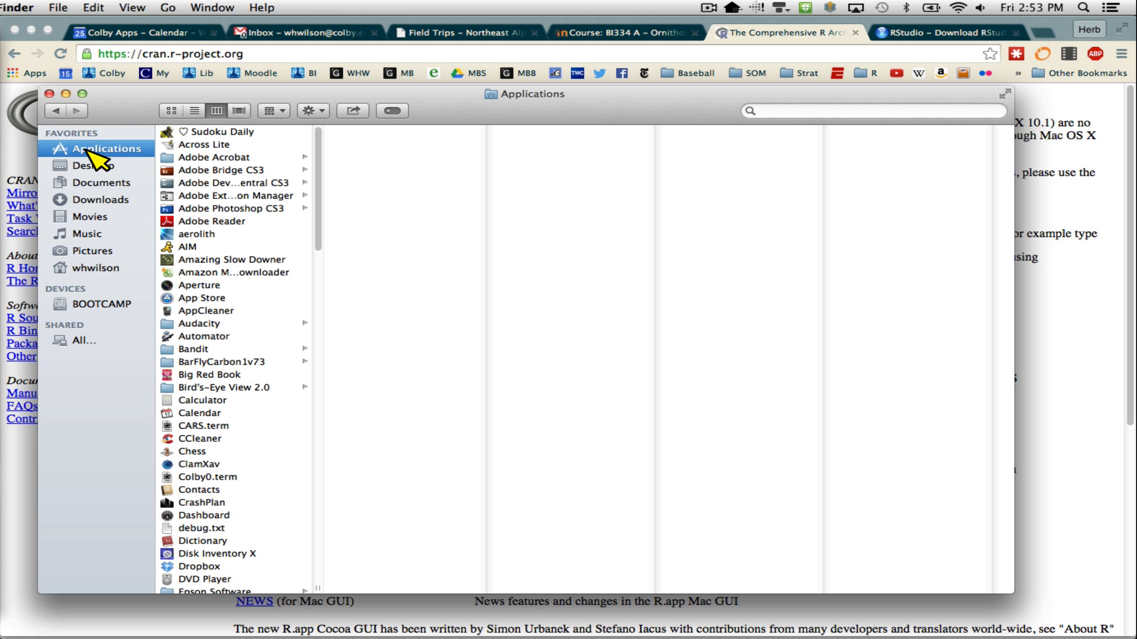
pyautogui.press('s')
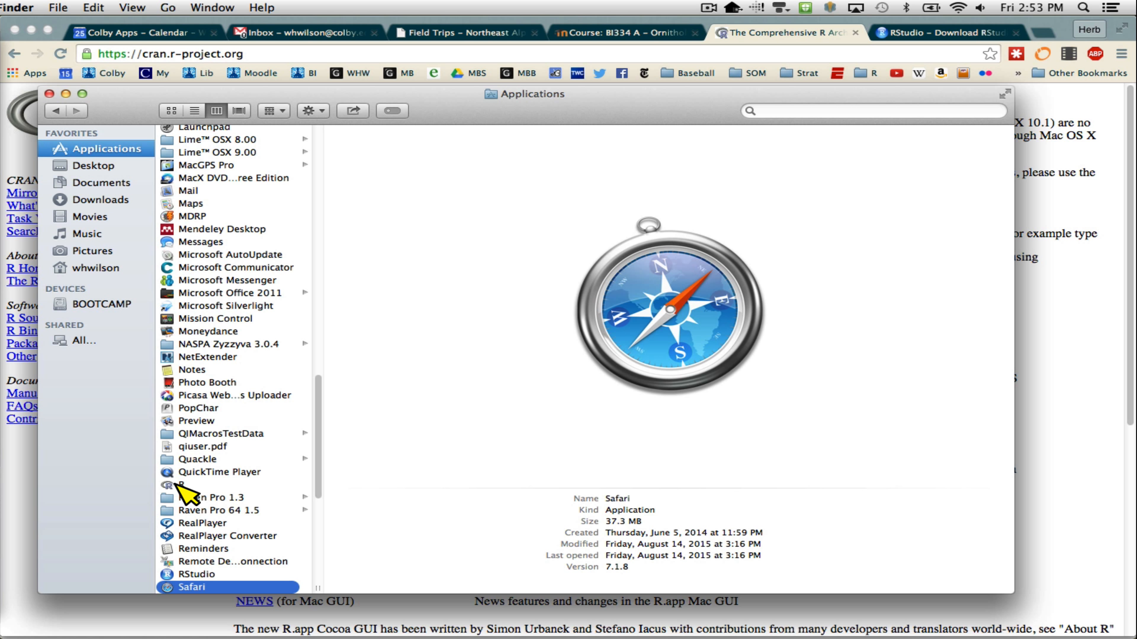
pyautogui.click(173, 486)
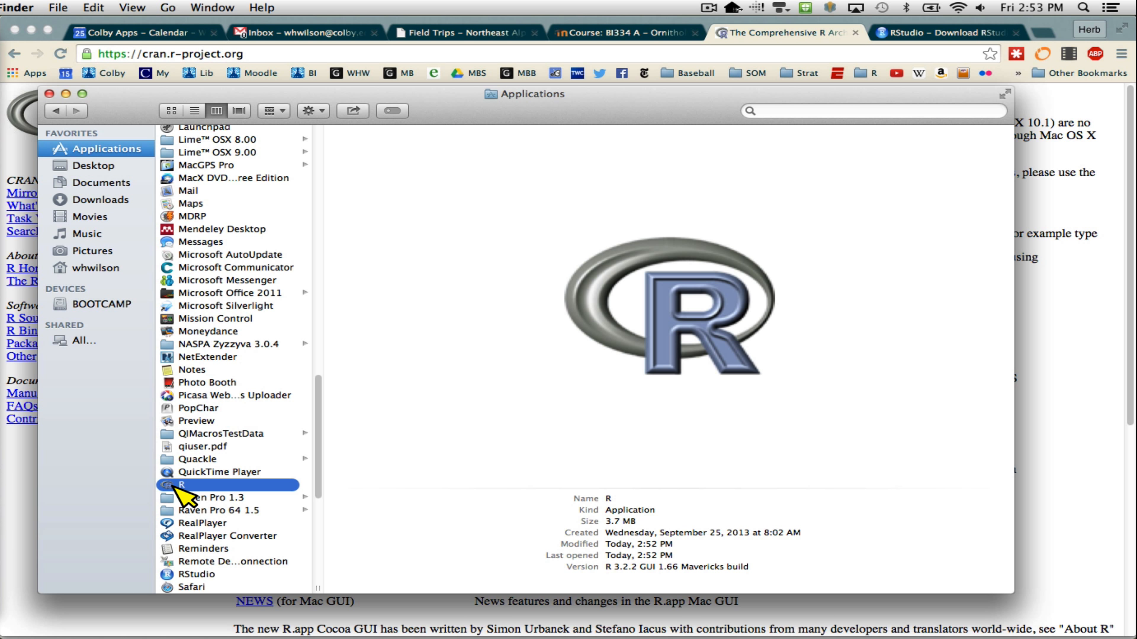
pyautogui.doubleClick(174, 486)
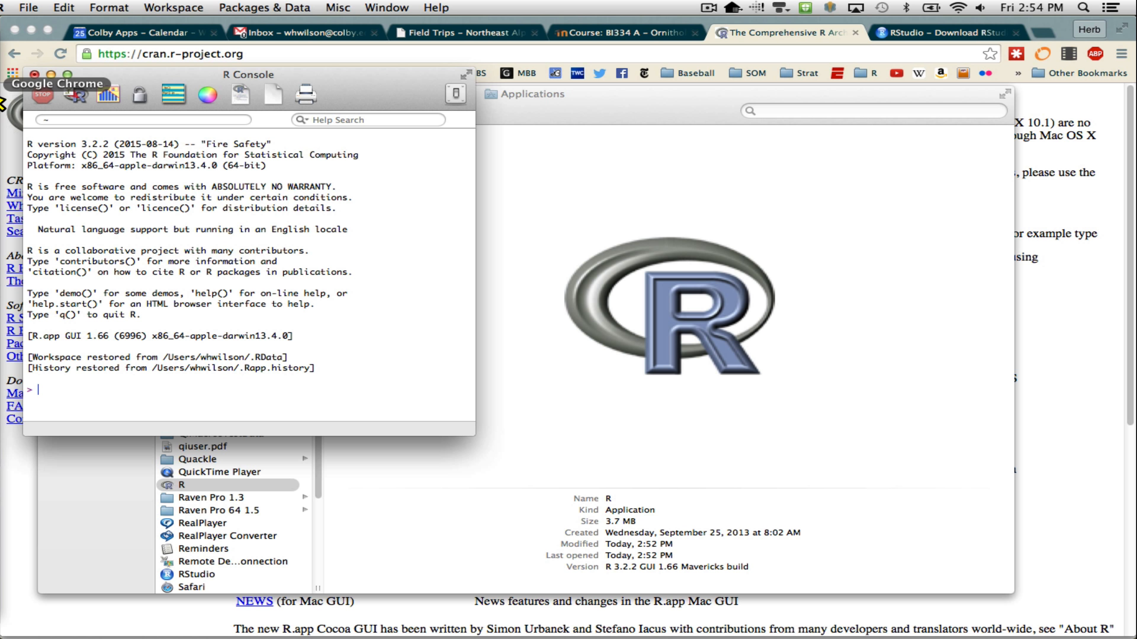
pyautogui.press('super+q')
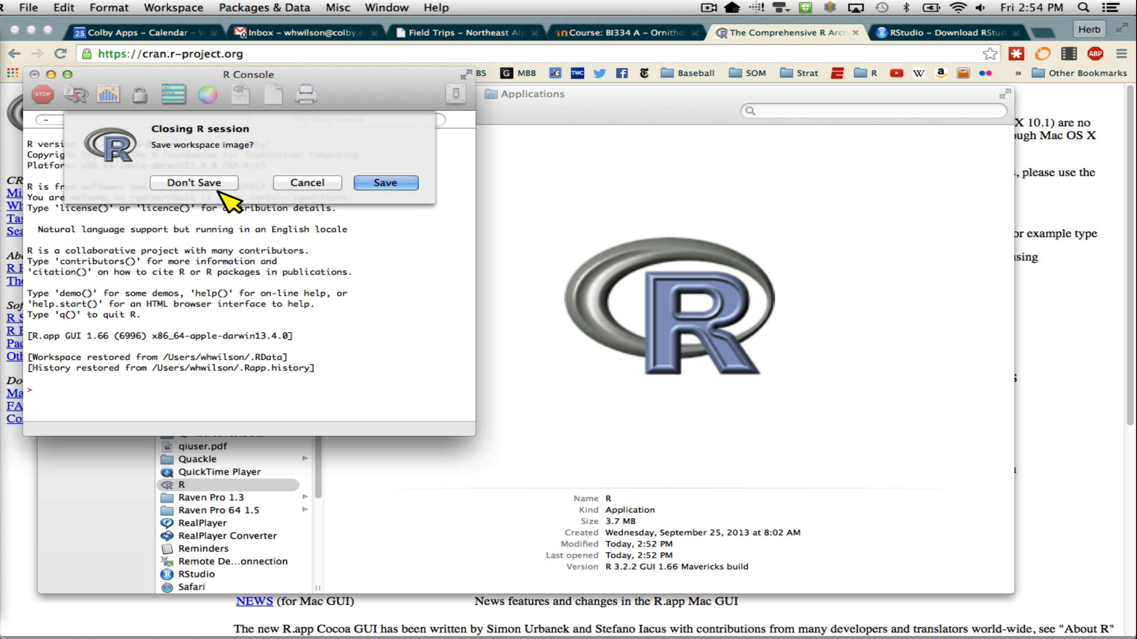
pyautogui.click(216, 184)
# - Switch to Chrome and download the RStudio 0.99.484 installer for Mac OS X 10.6+ (64-bit) from the RStudio download page
pyautogui.click(5, 90)
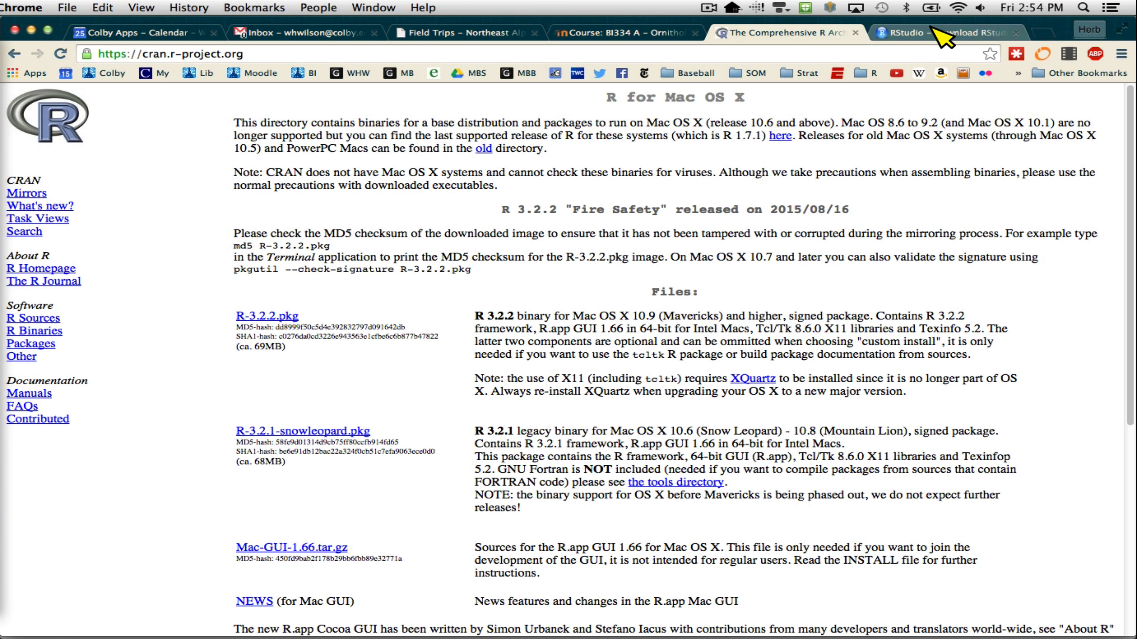
pyautogui.click(951, 33)
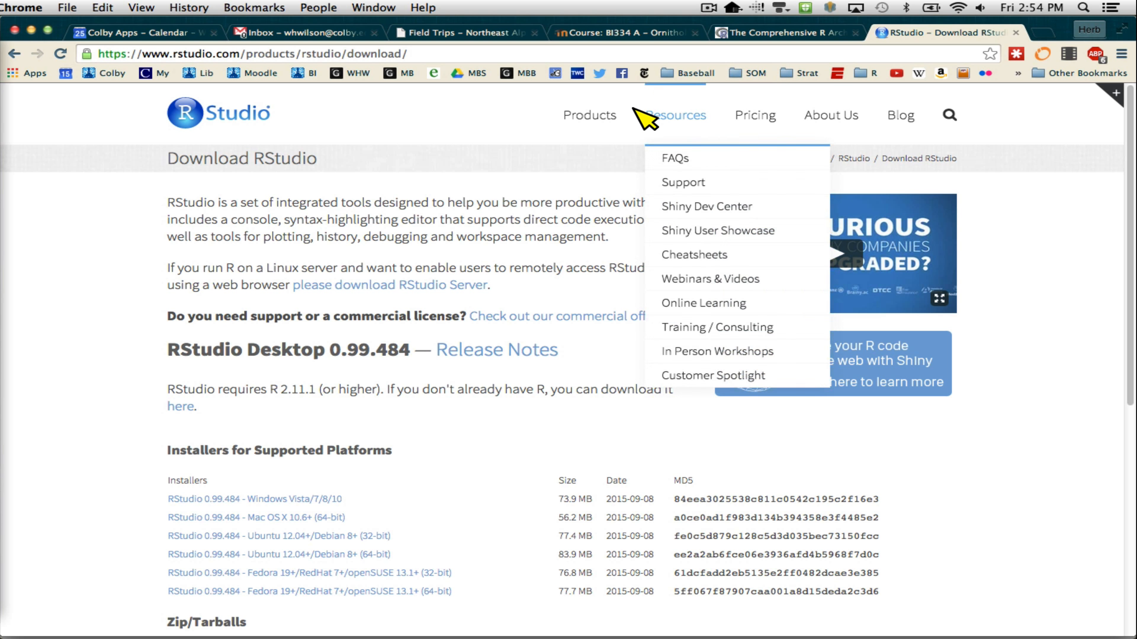
pyautogui.scroll(-5, 490, 215)
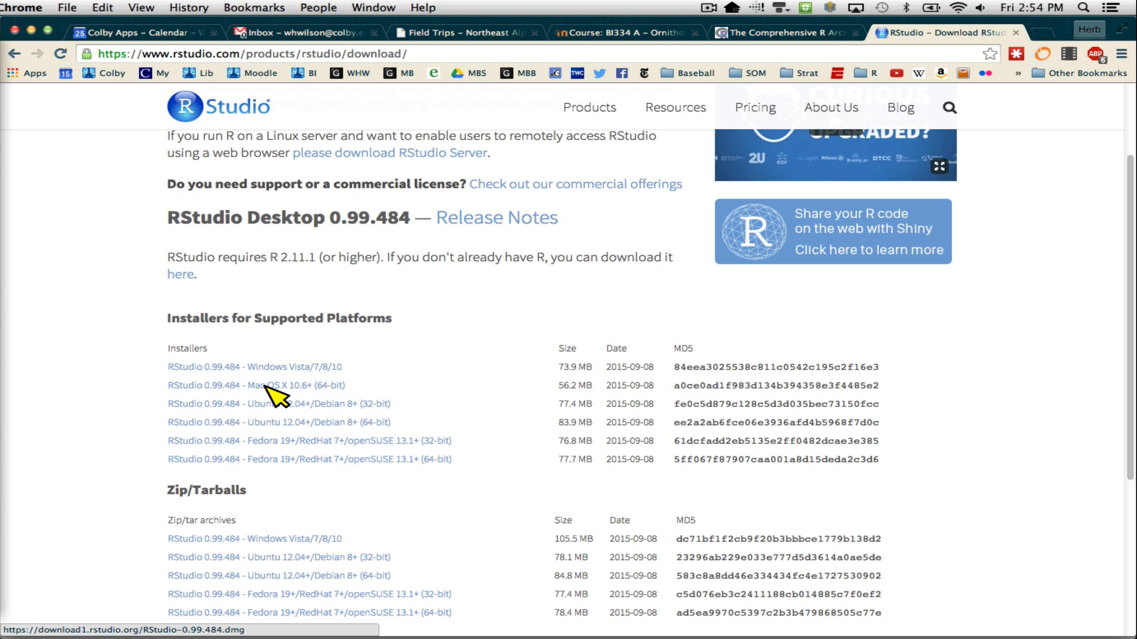
pyautogui.click(264, 386)
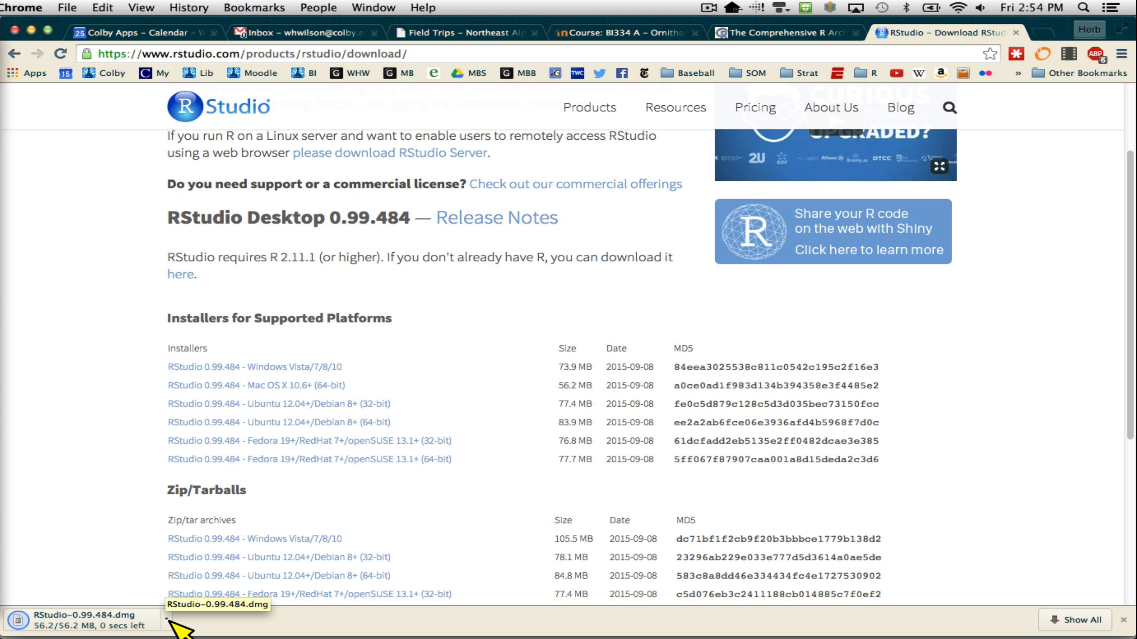
# - Open the downloaded RStudio-0.99.484.dmg, select the RStudio application inside it, and close the disk image window
pyautogui.click(167, 620)
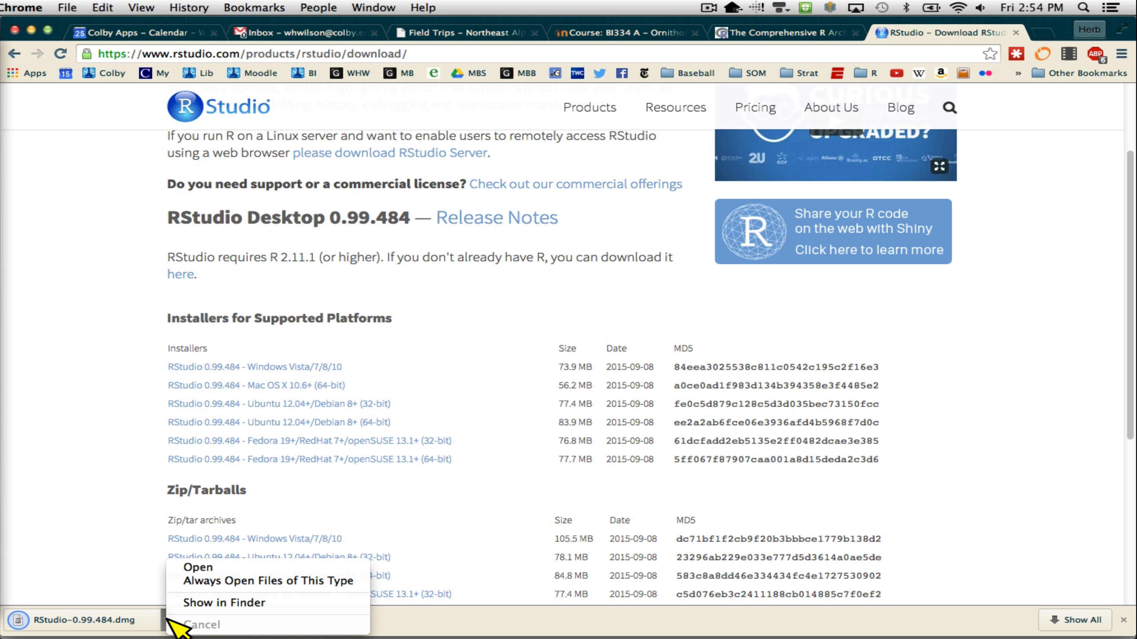
pyautogui.click(196, 577)
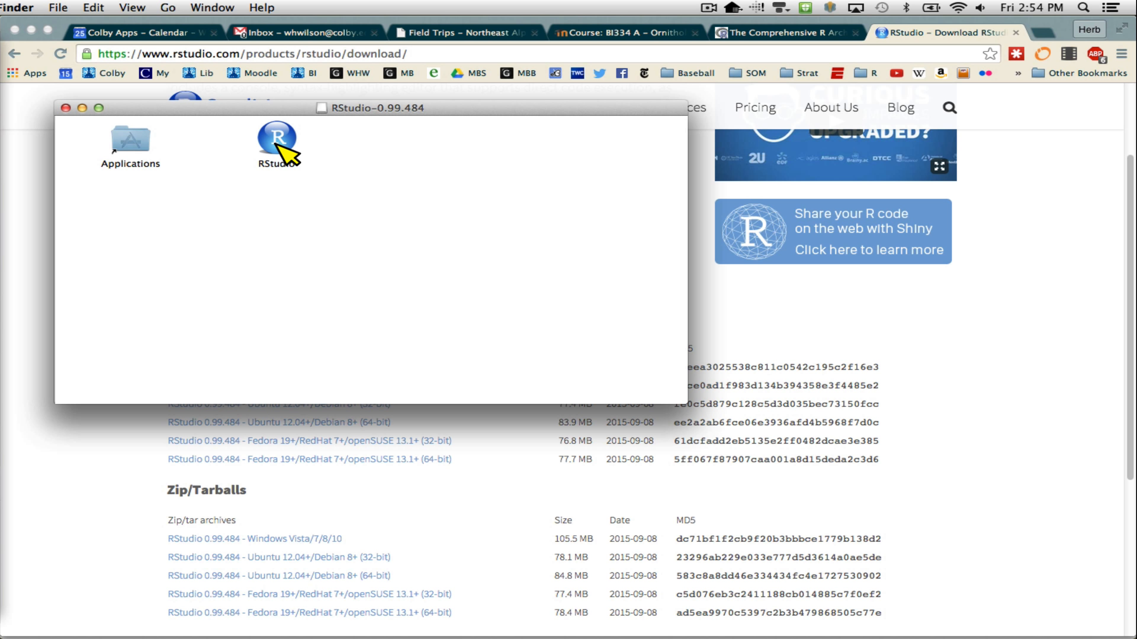
pyautogui.moveTo(276, 146)
pyautogui.mouseDown()
pyautogui.moveTo(162, 150)
pyautogui.moveTo(269, 145)
pyautogui.mouseUp()
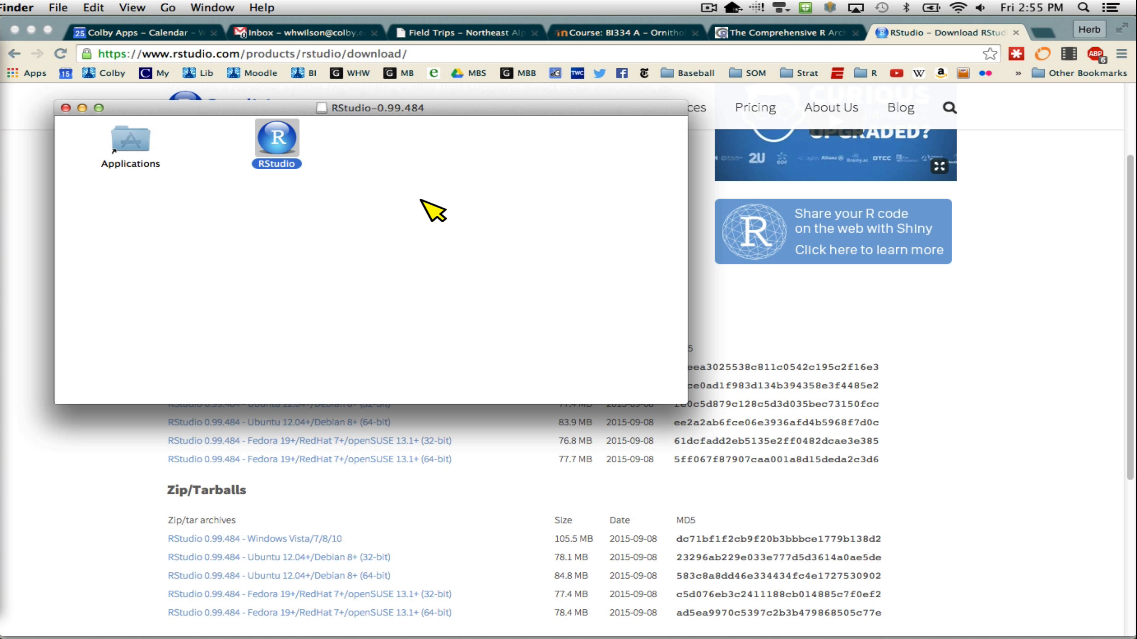
pyautogui.click(66, 108)
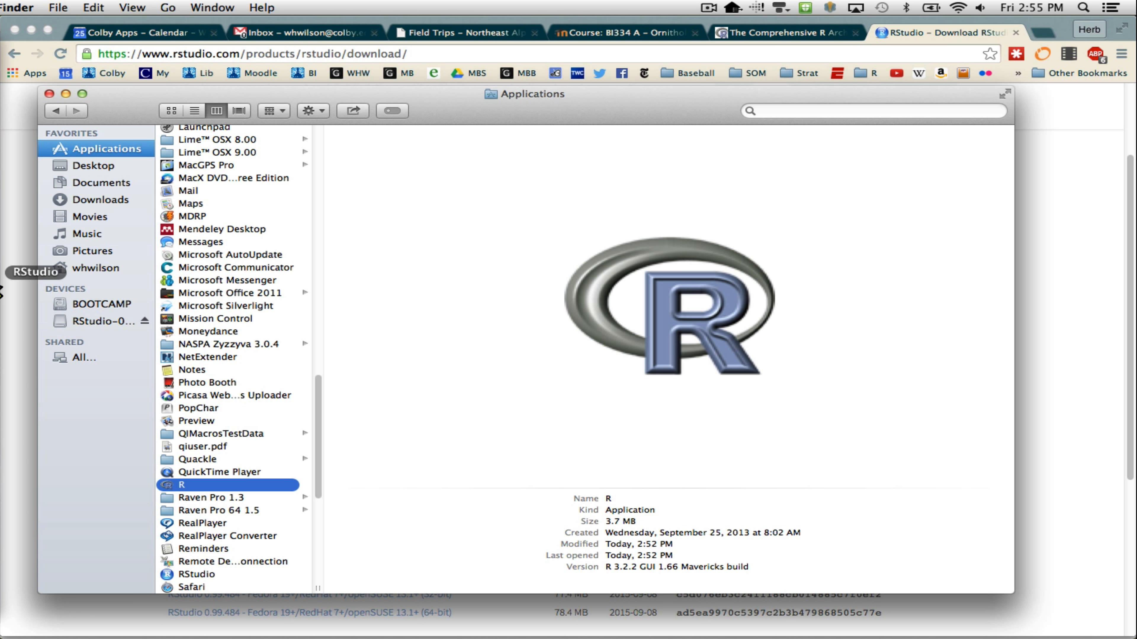
# - Switch to RStudio and write and run 5 + 4 on the first line of the untitled script
pyautogui.click(1, 292)
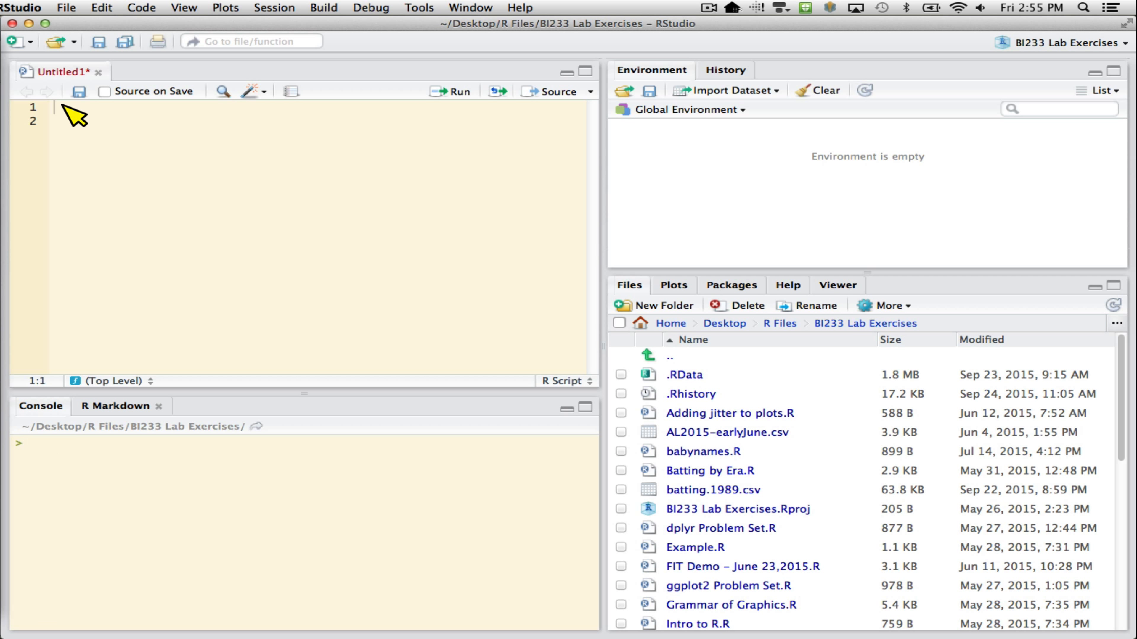
pyautogui.write('5 + 4')
pyautogui.press('super+Return')
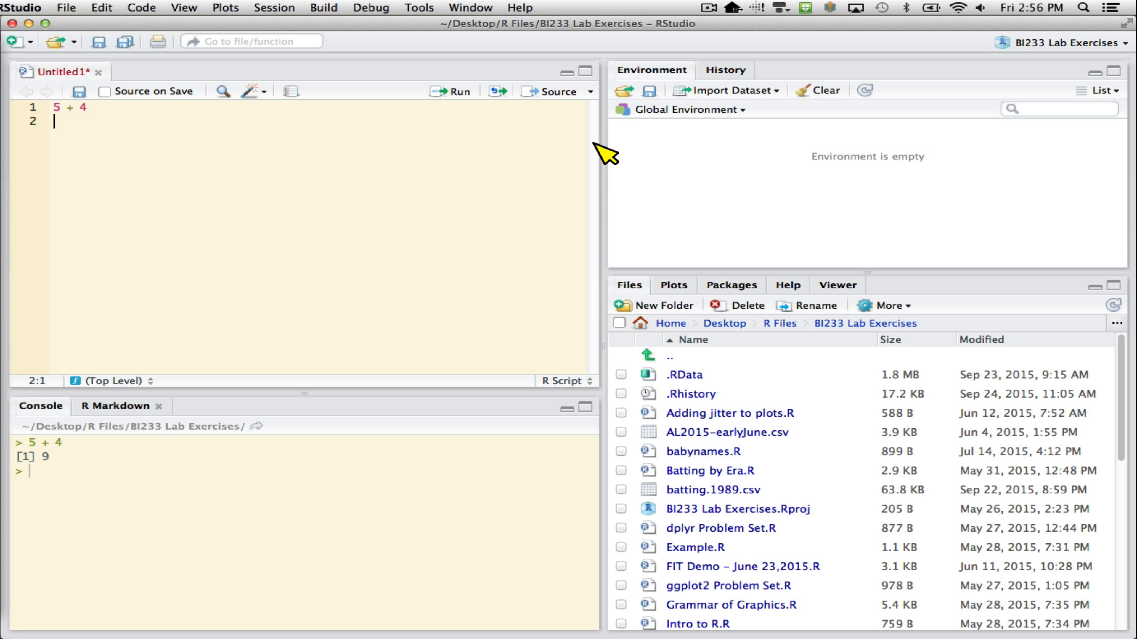
# - Assign the value 4 to x with x <- 4 on line 3 of the script and run that line
pyautogui.press('Return')
pyautogui.write('x <- 4')
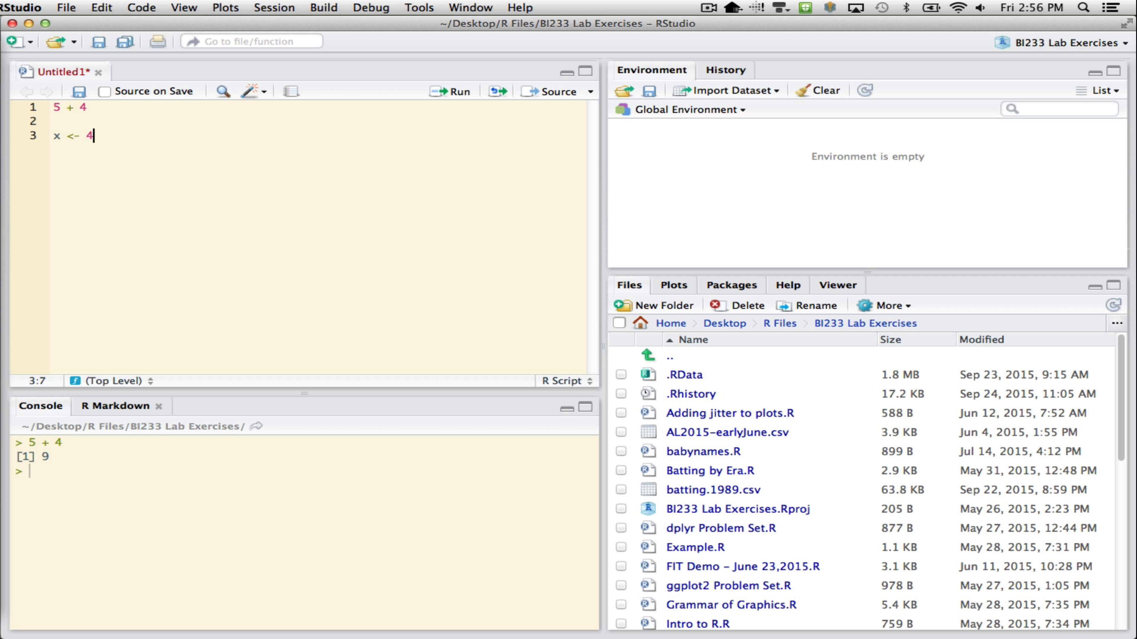
pyautogui.press('super+Return')
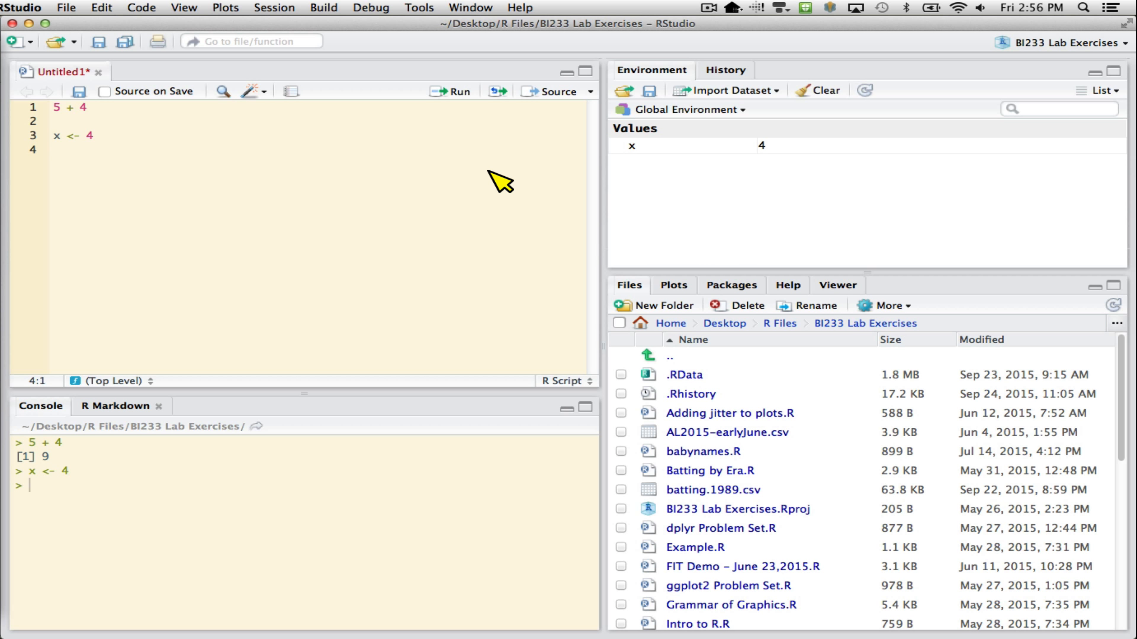
# - Load the built-in iris dataset by adding data(iris) to the script and running it
pyautogui.write('data(i')
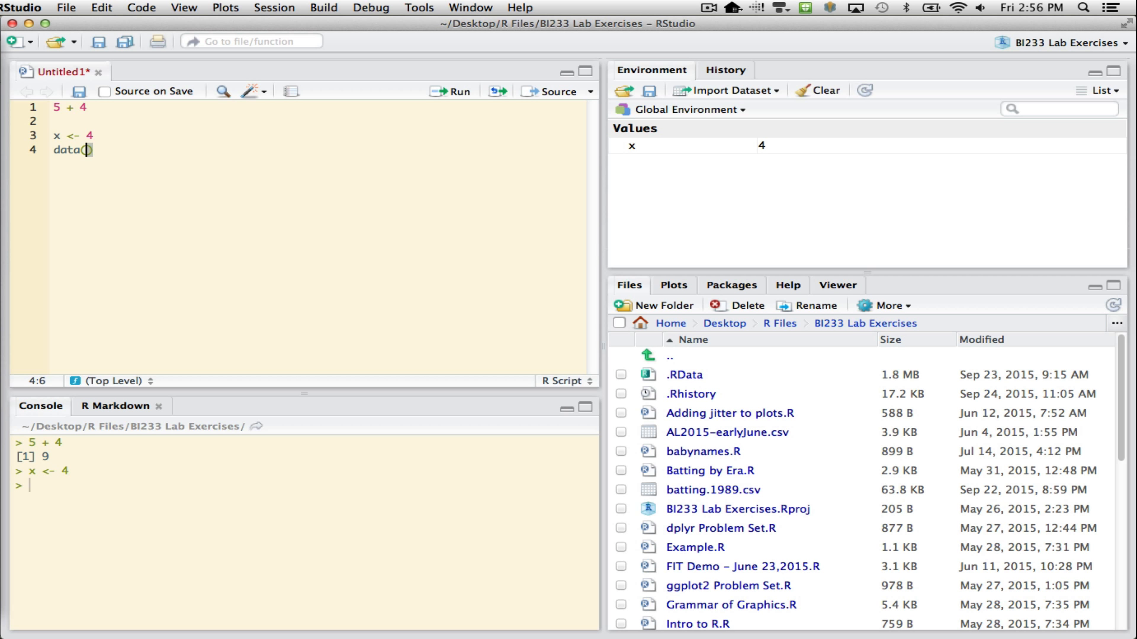
pyautogui.write('ris')
pyautogui.press('super+Return')
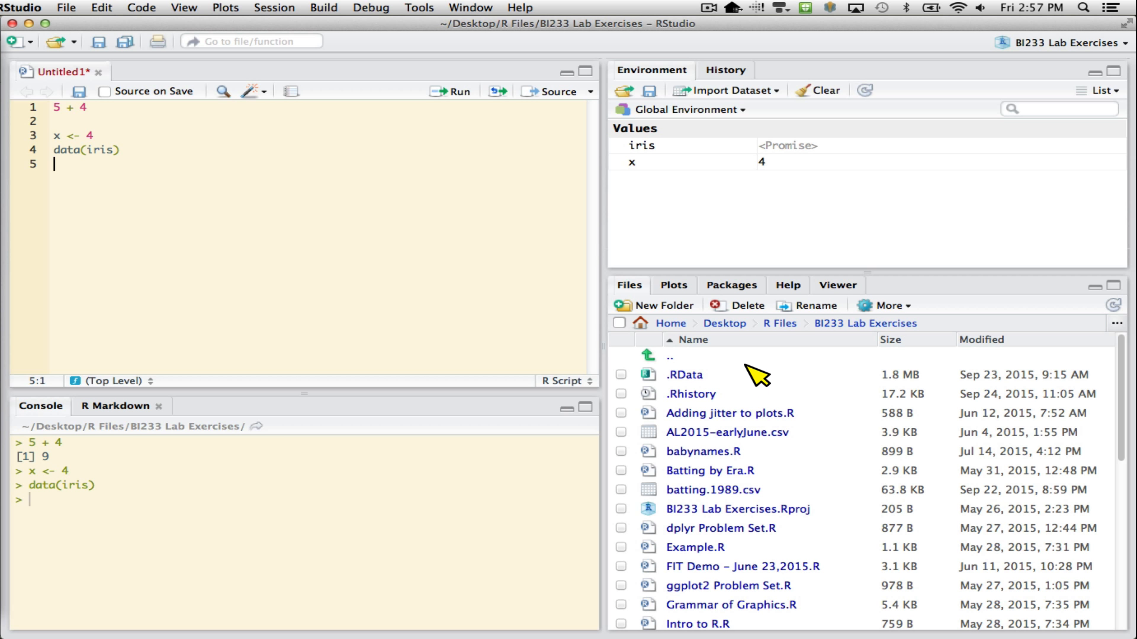
# - Show the empty plot area and draw a histogram of iris petal width by running hist(iris$Petal.Width) from line 5
pyautogui.click(675, 287)
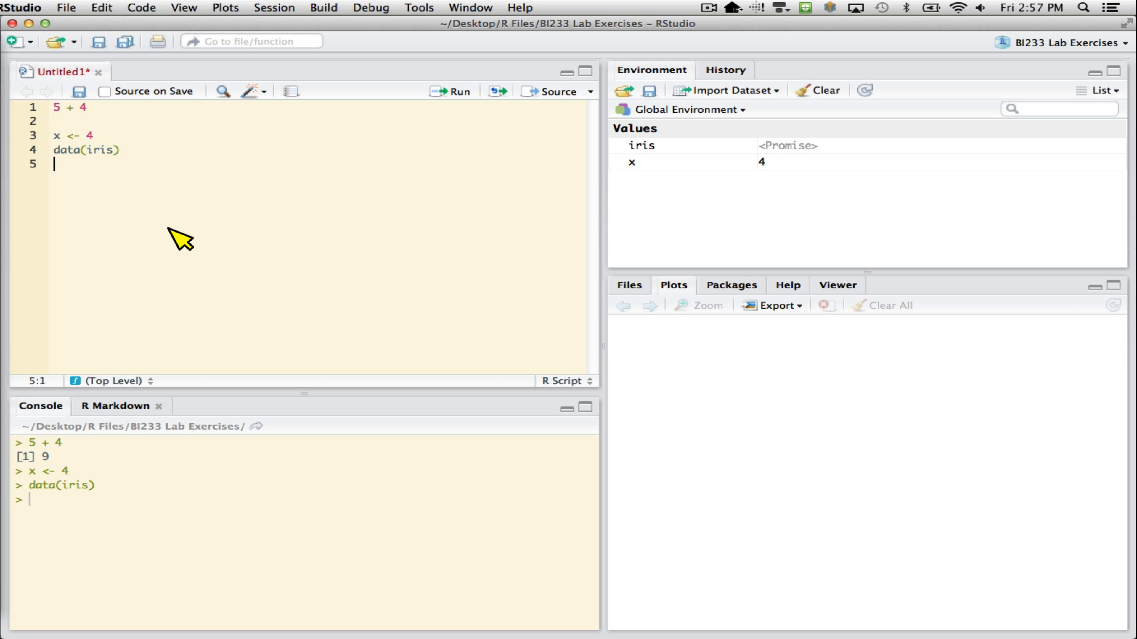
pyautogui.write('hist(')
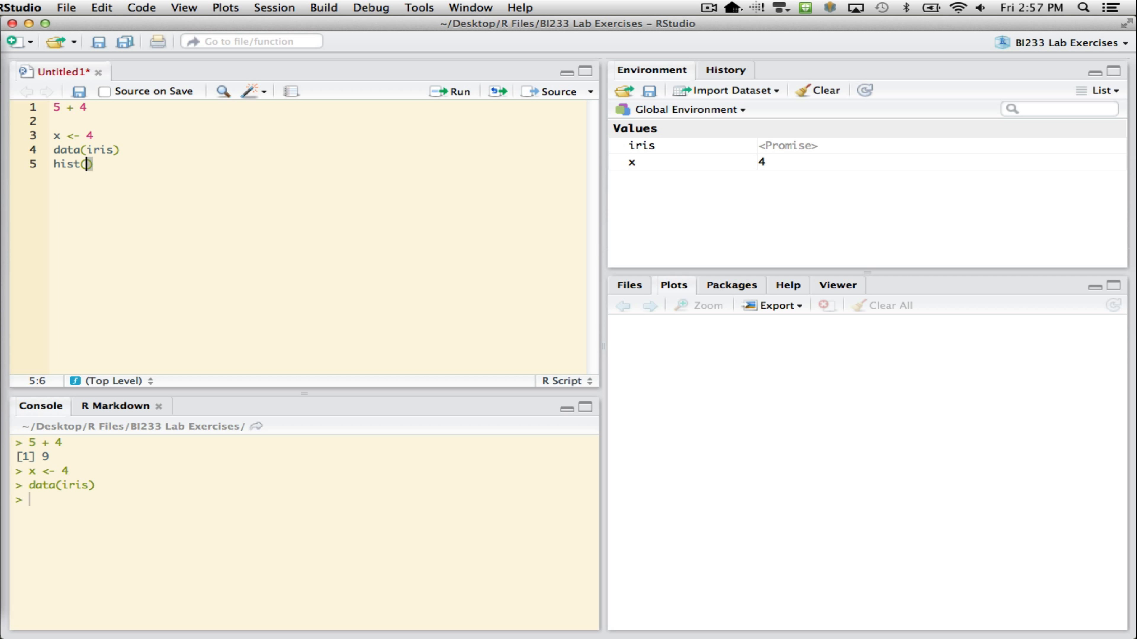
pyautogui.write('iris')
pyautogui.write('$Petal')
pyautogui.write('.Width')
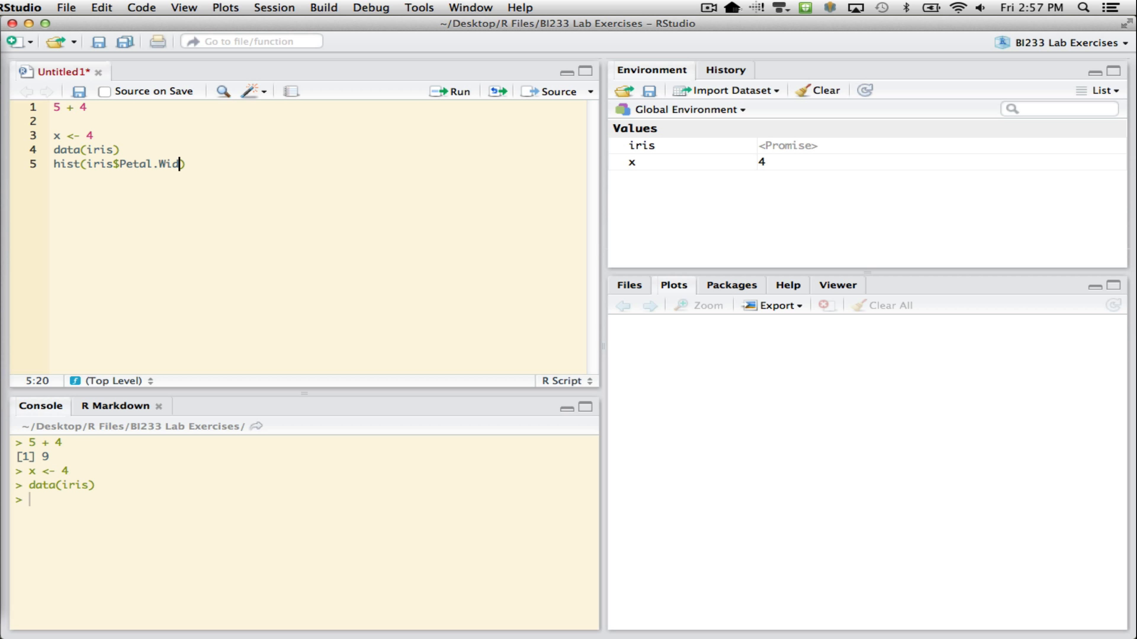
pyautogui.hotkey('ctrl', 'Return')
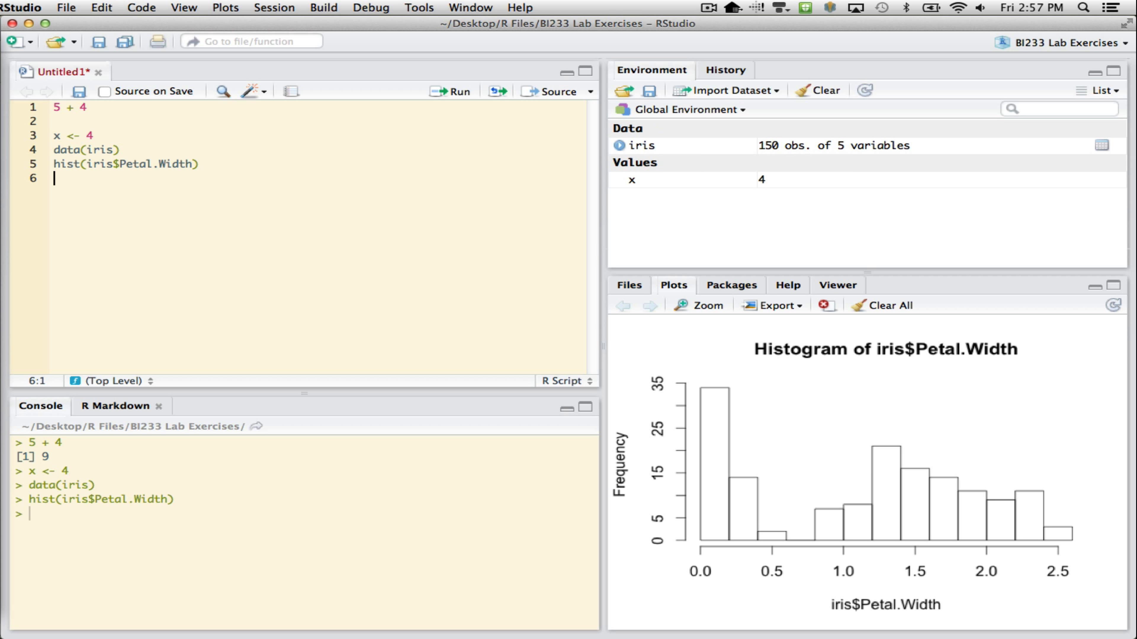